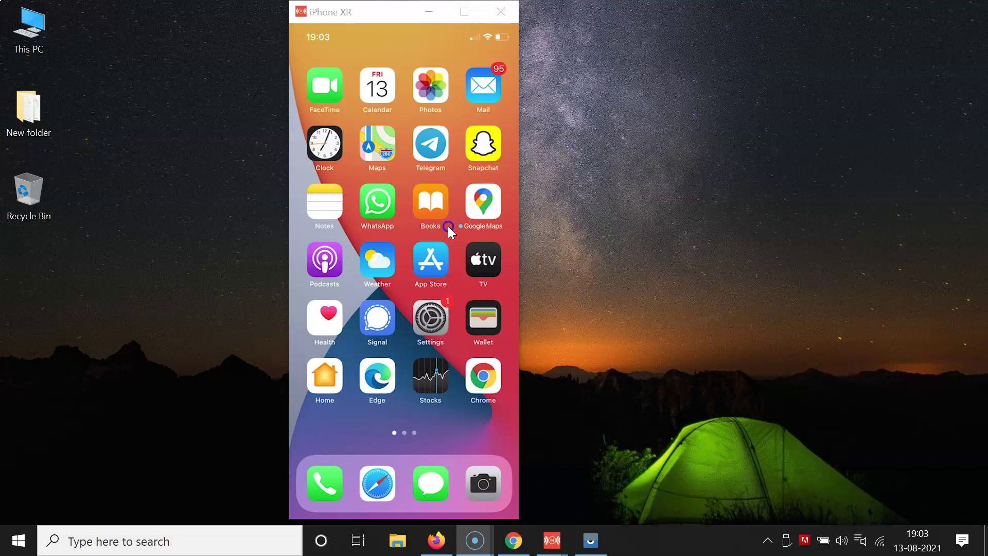
Open the App Store from the iPhone home screen.
click(461, 249)
click(439, 270)
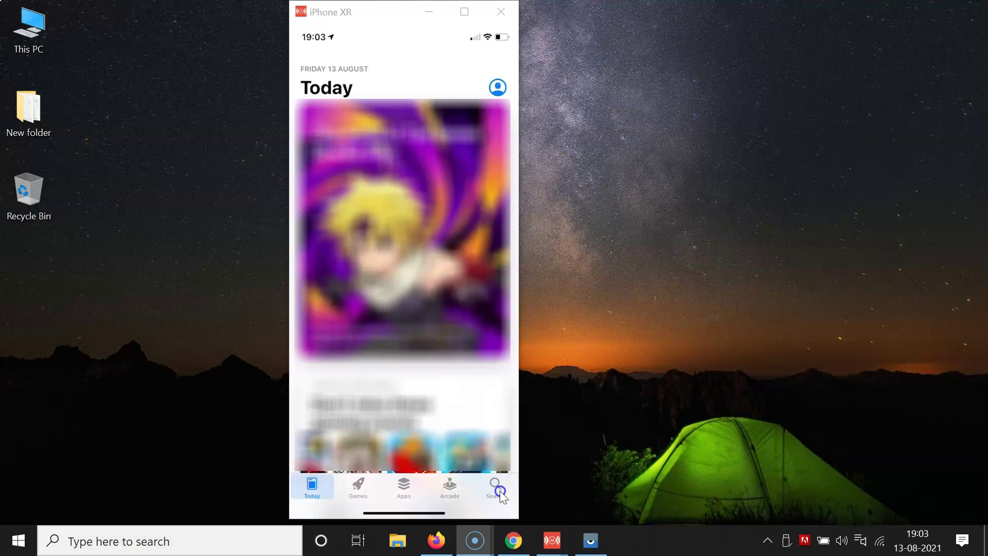
Search the App Store for 'whatsapp'.
click(498, 490)
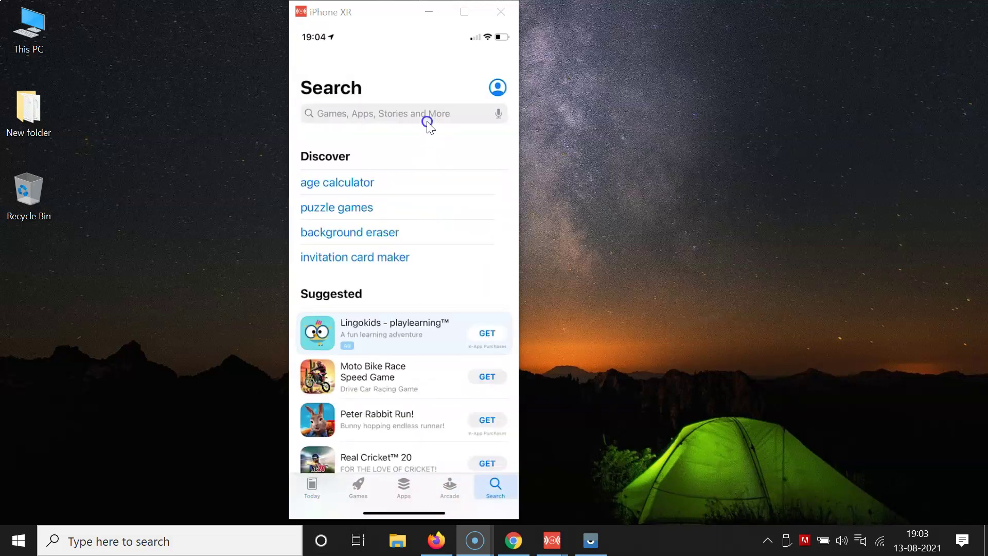
click(429, 121)
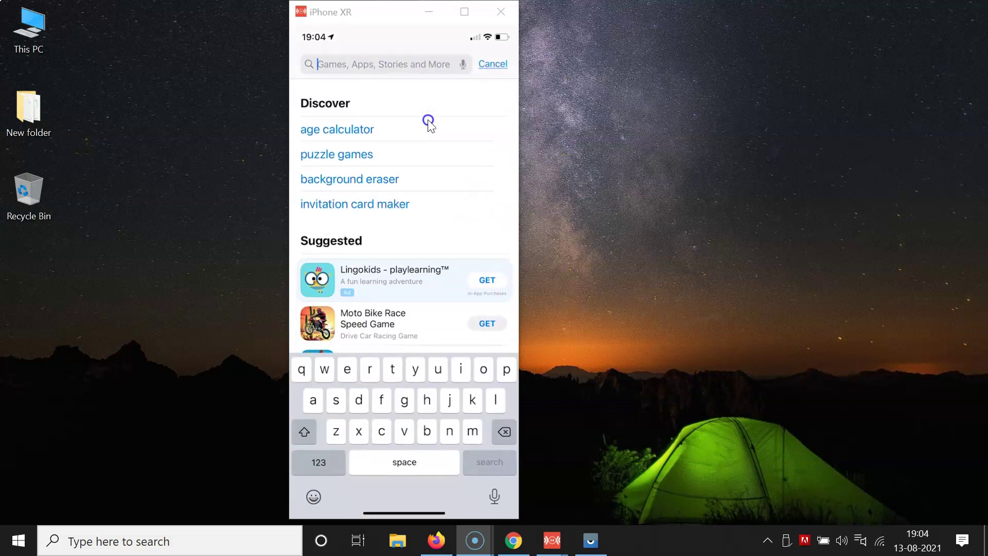
text(whatsapp)
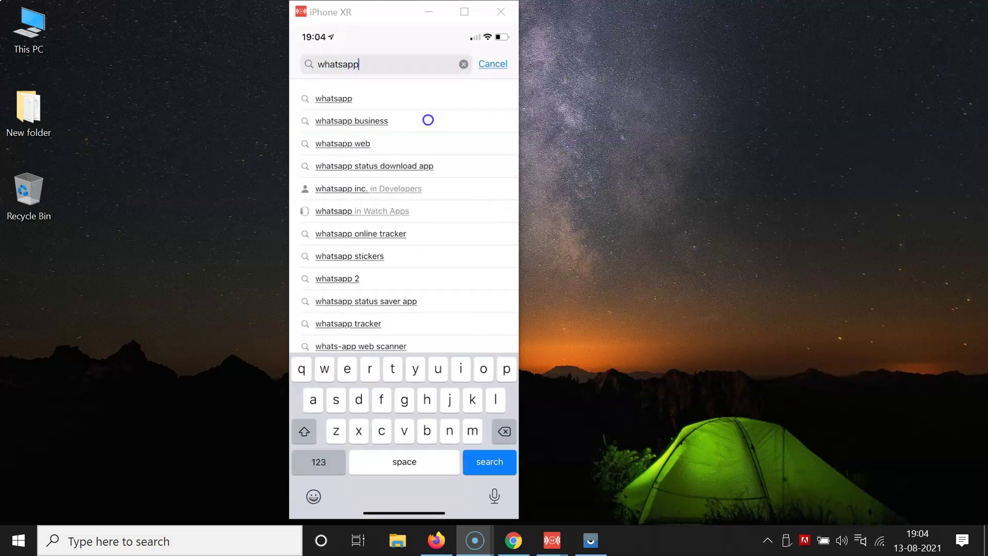
key(Return)
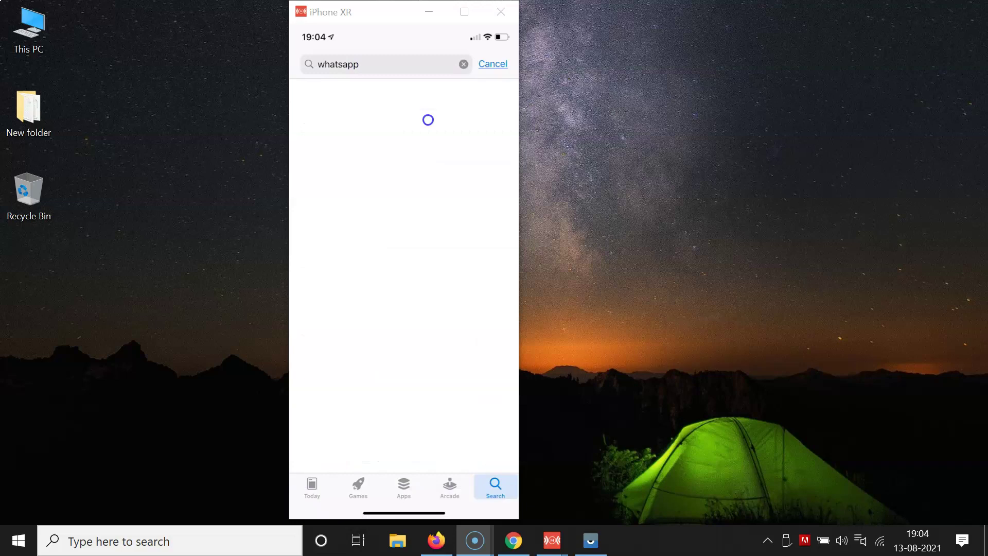
Open the WhatsApp Messenger page with the 2.21.151 notes and launch WhatsApp from it.
click(383, 218)
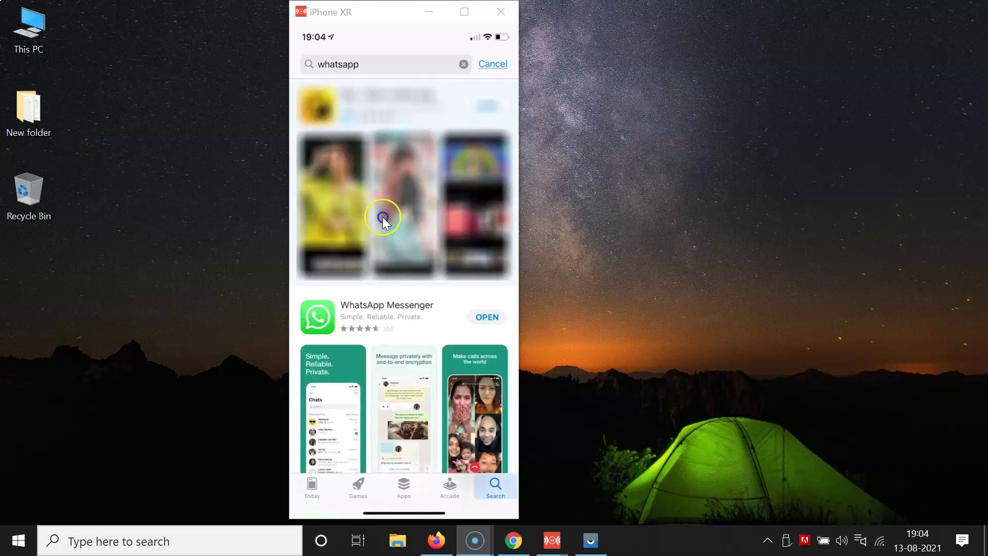
click(380, 312)
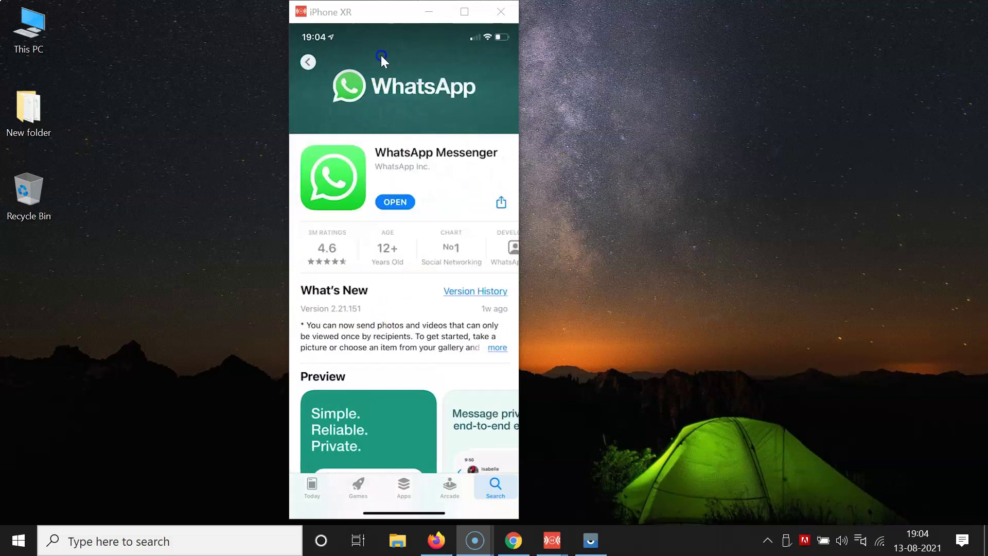
click(437, 208)
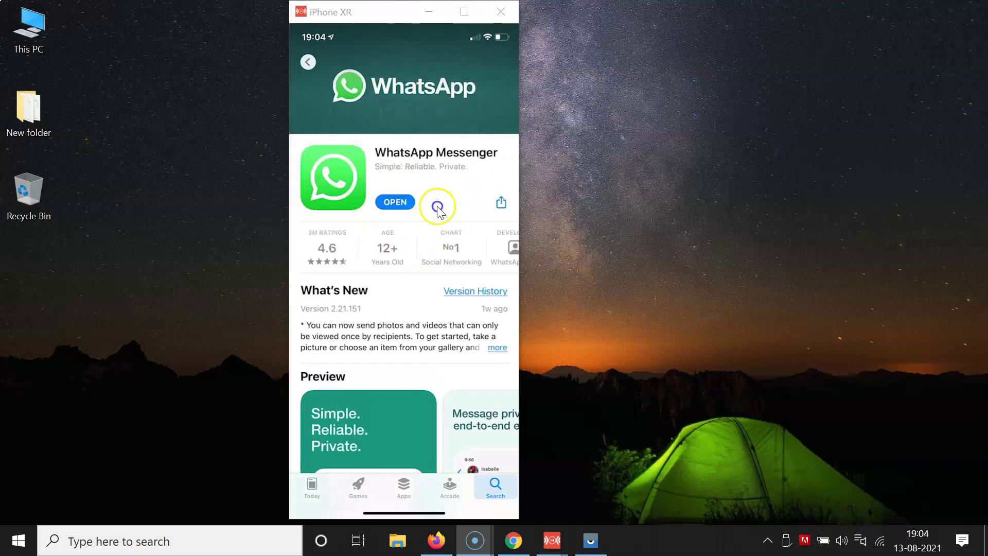
click(385, 201)
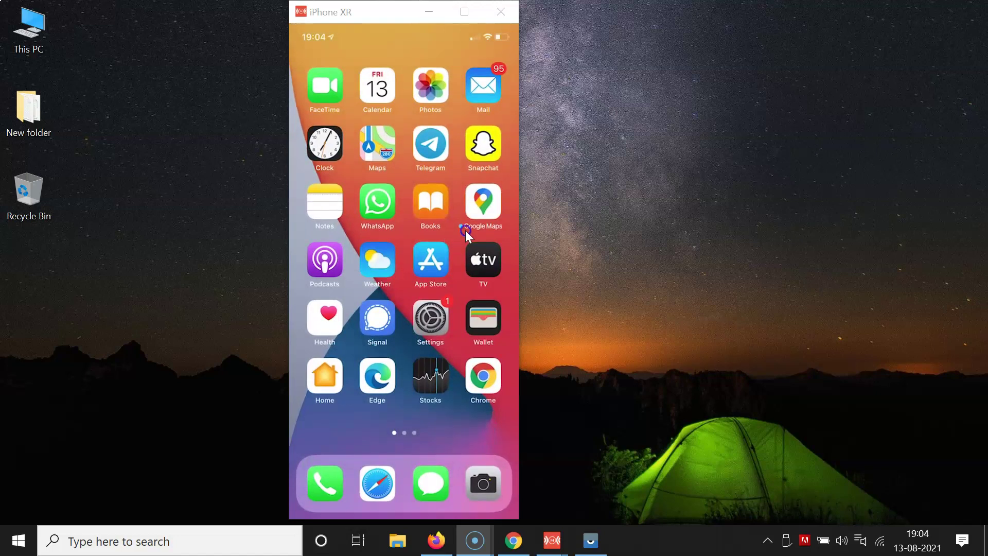
Launch WhatsApp and dismiss the blue 'Create new groups' tip on the Chats list.
click(381, 208)
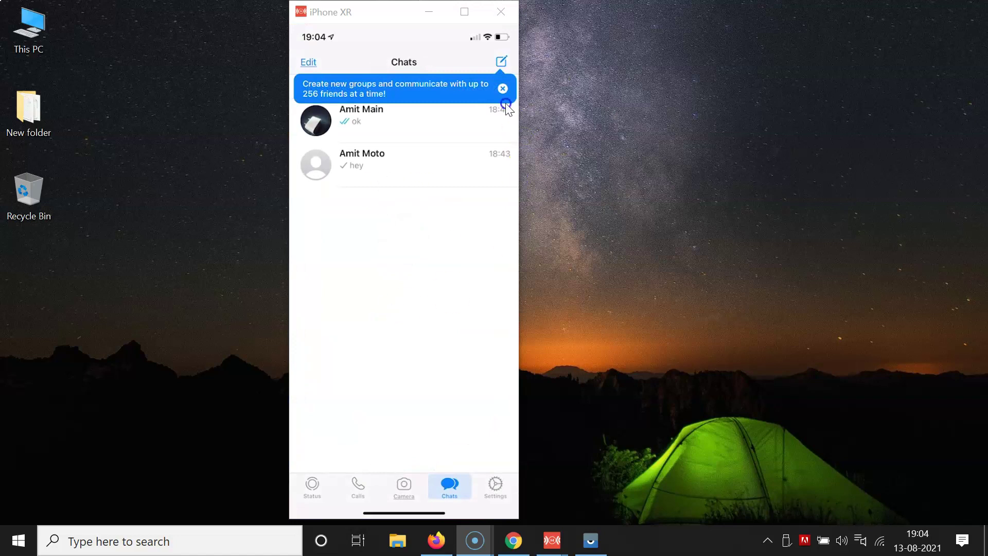
click(500, 88)
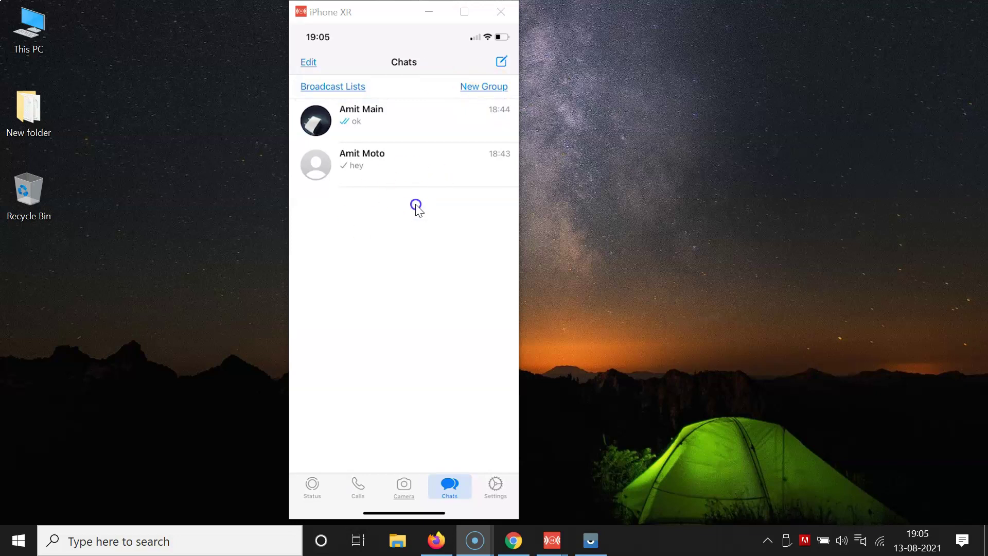
Open the first chat and attach media from the Photo & Video Library.
click(383, 133)
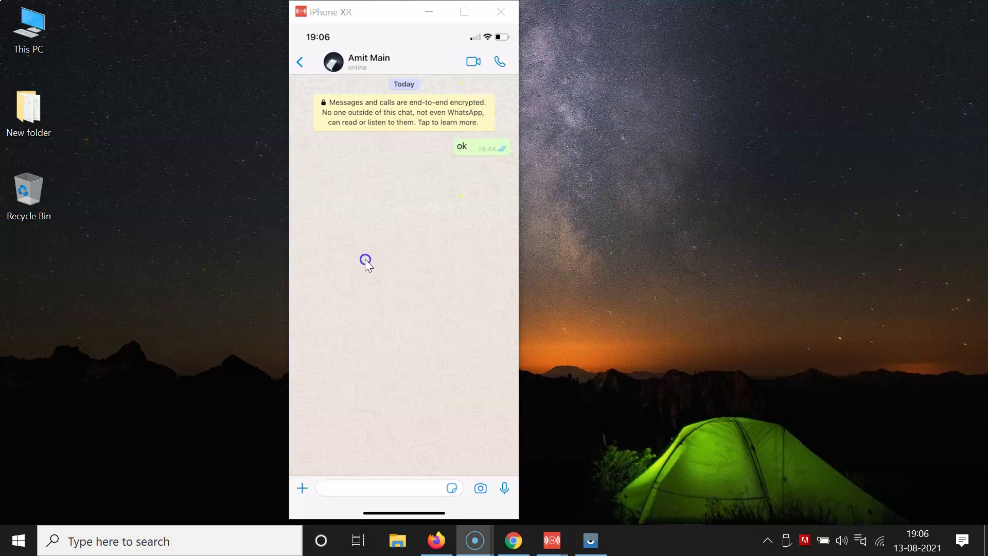
click(305, 491)
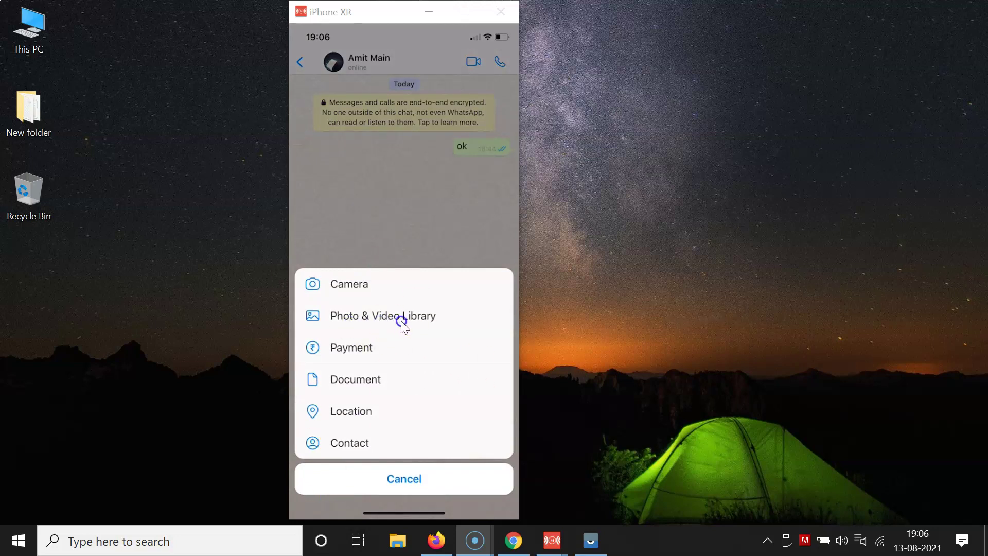
click(440, 316)
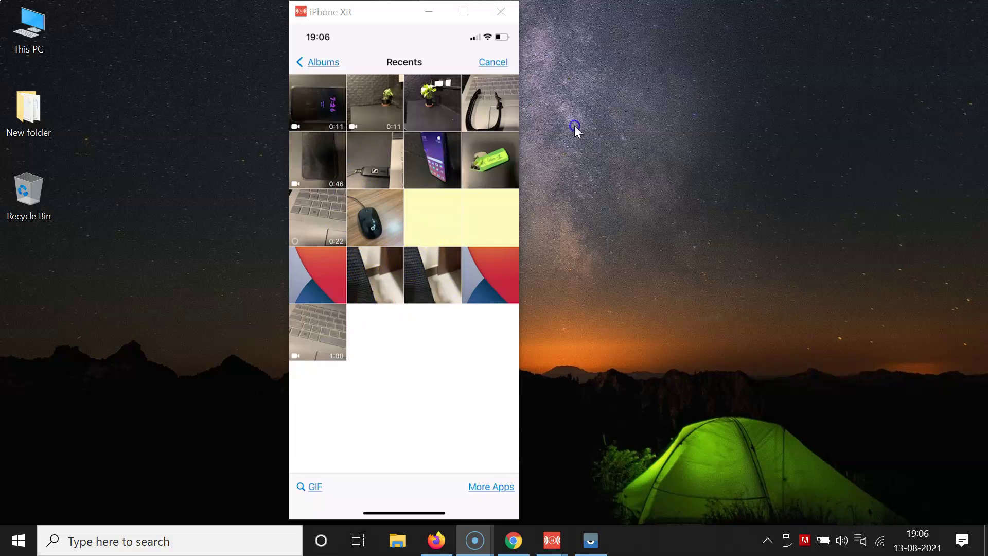
Select the black band photo from Recents and switch on its view-once '1' toggle.
click(487, 104)
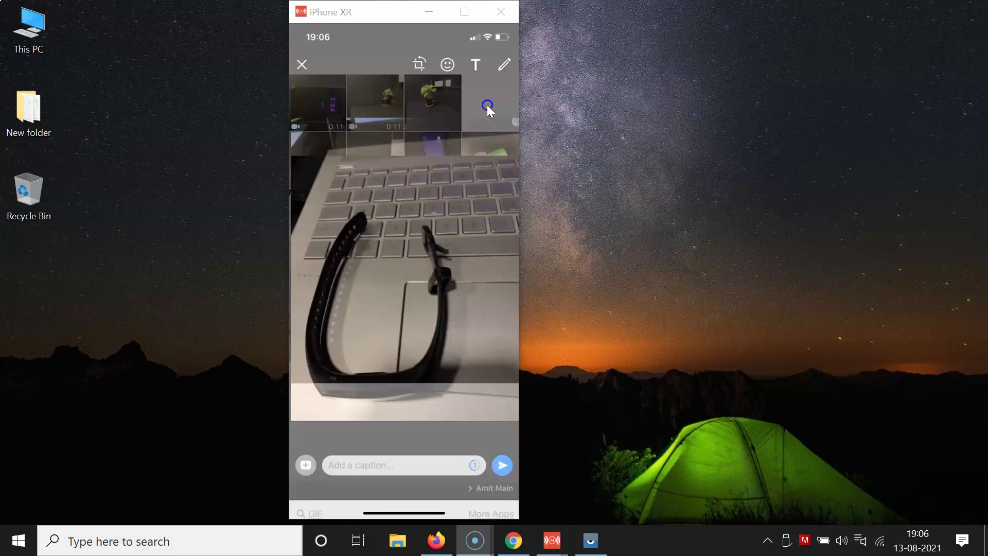
click(440, 286)
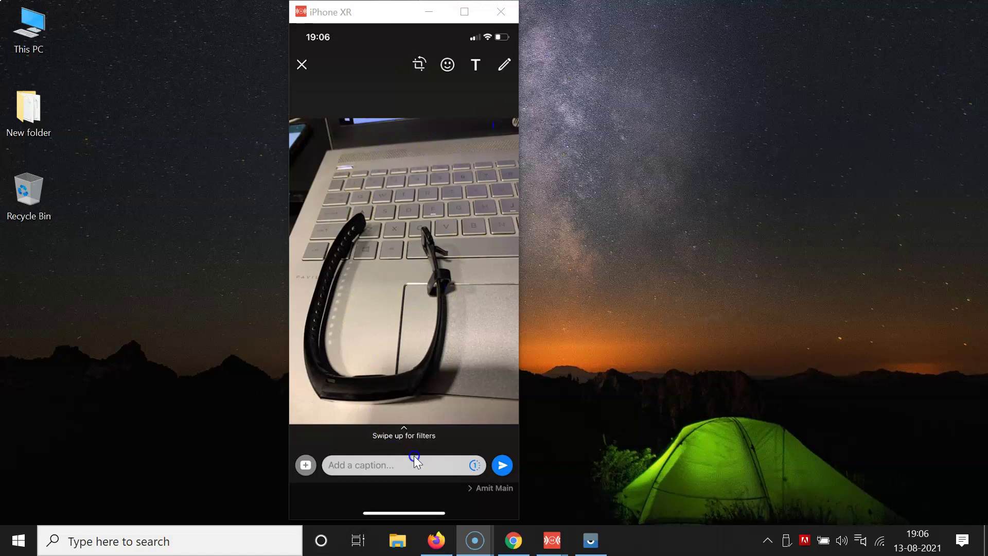
click(473, 453)
click(476, 466)
click(473, 465)
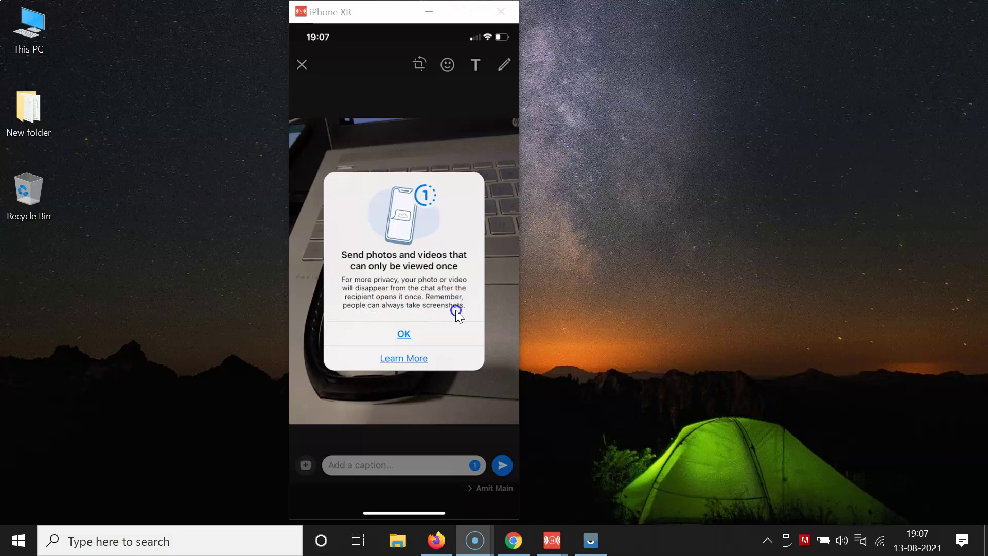
Dismiss the view-once explanation and send the black band photo as view-once.
click(403, 333)
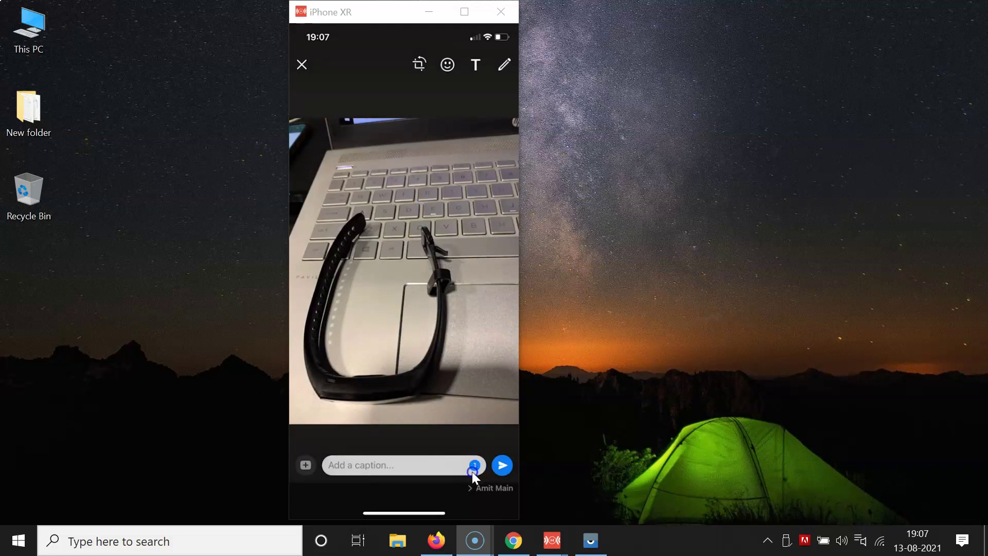
click(503, 466)
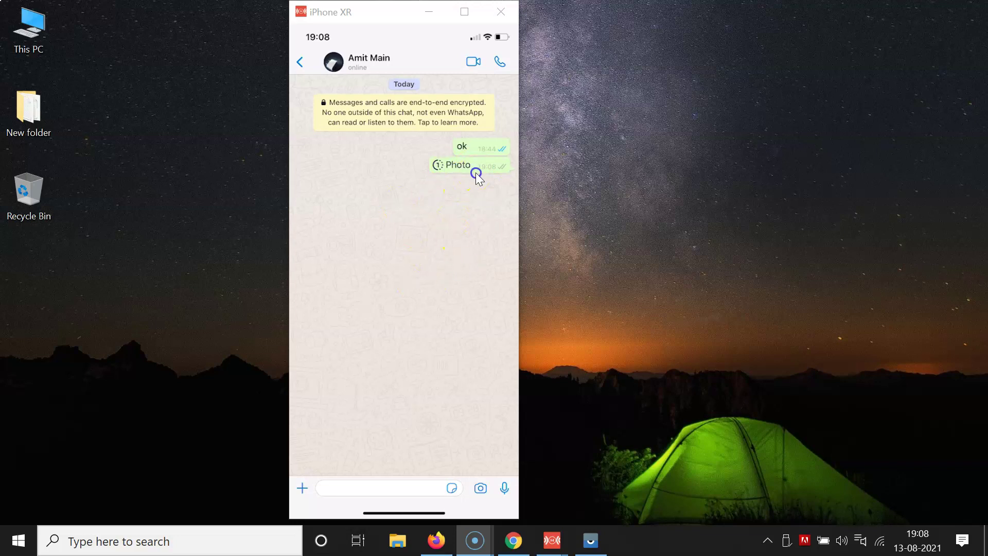
On the mirrored Android phone, open the sender's chat, view the photo, and return.
click(590, 540)
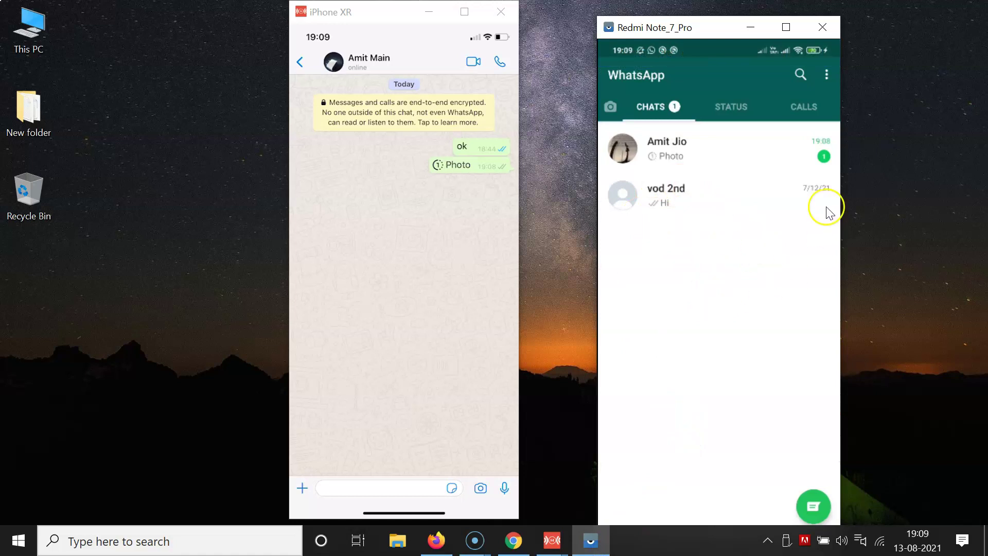
click(698, 160)
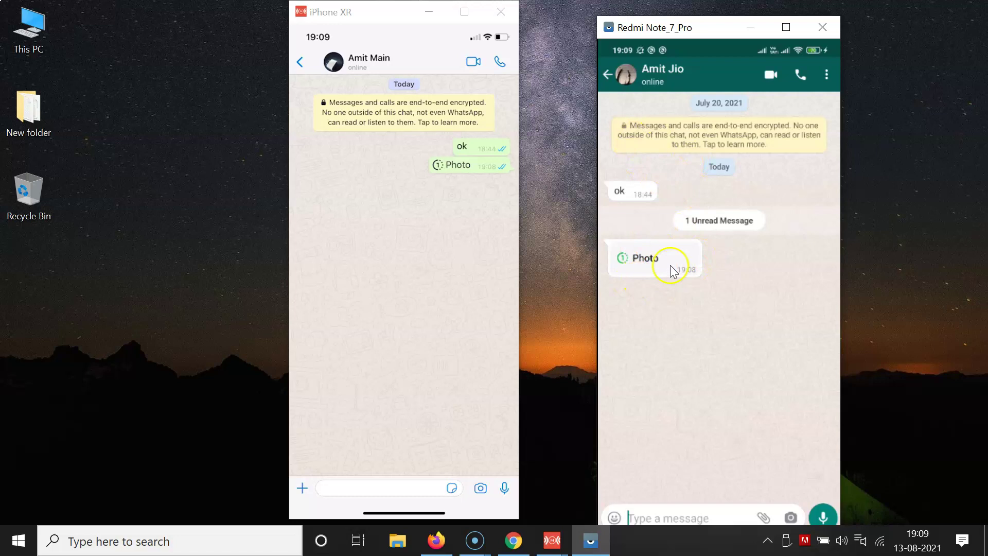
click(643, 260)
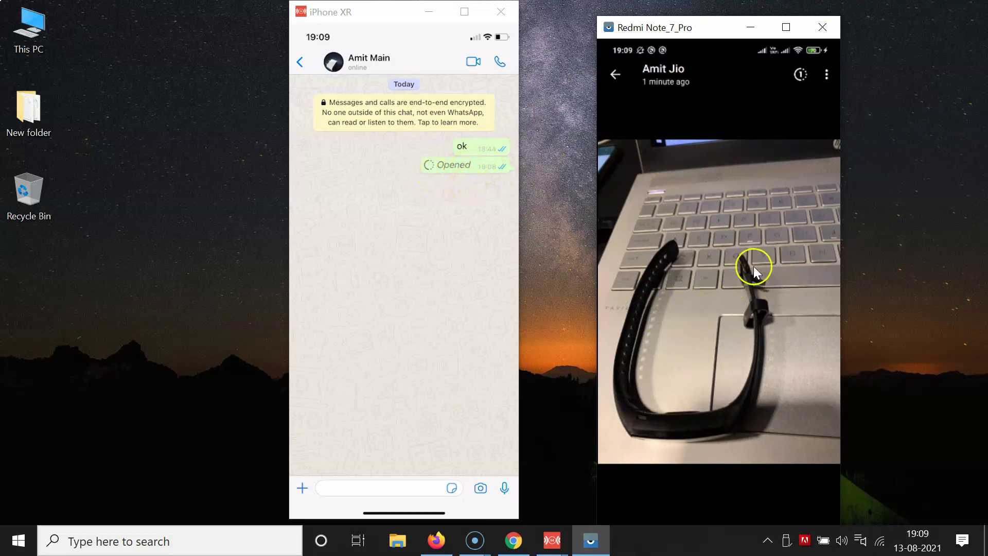
click(614, 79)
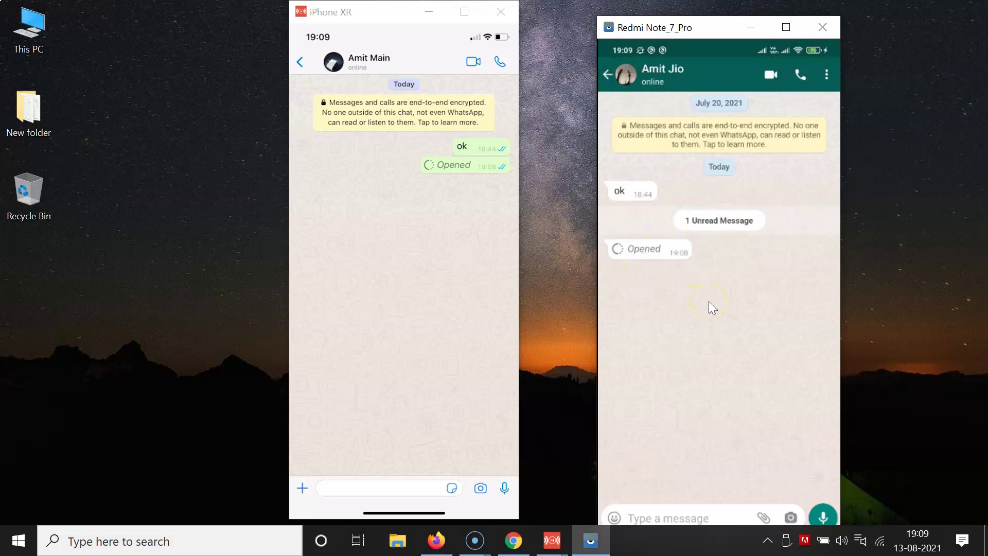
Back on the iPhone, attach the 0:11 potted plant video from the Photo & Video Library.
click(739, 328)
click(617, 326)
click(687, 302)
click(470, 282)
click(532, 252)
click(299, 489)
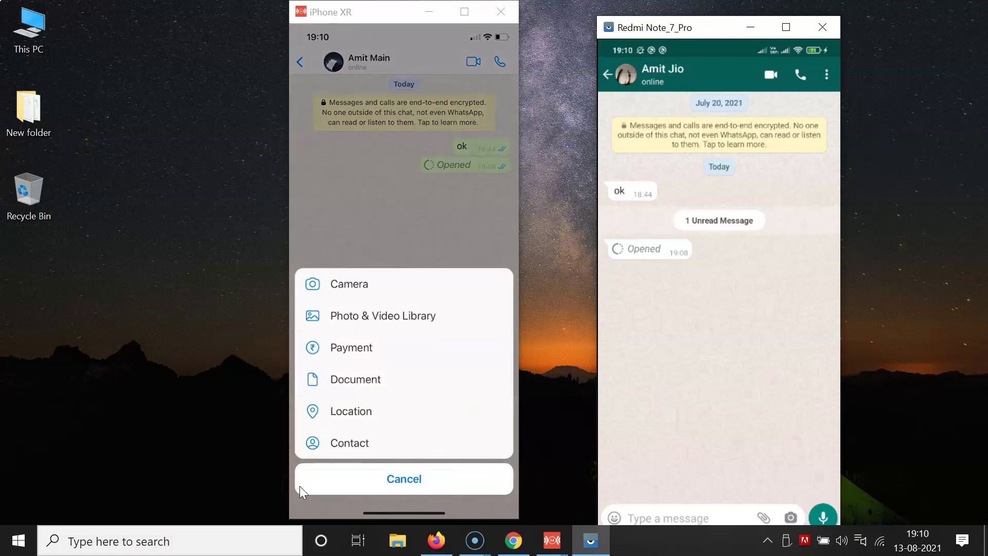
click(413, 316)
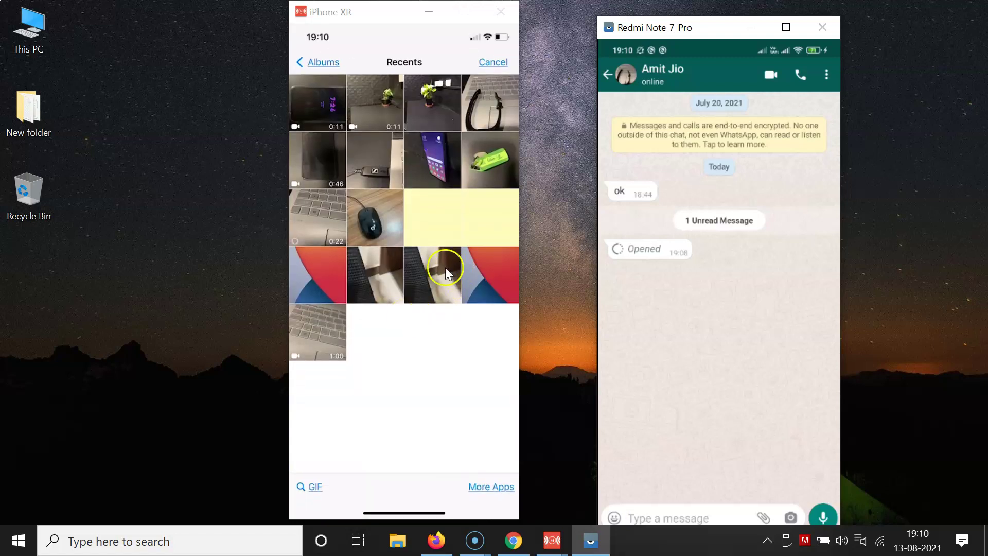
click(381, 109)
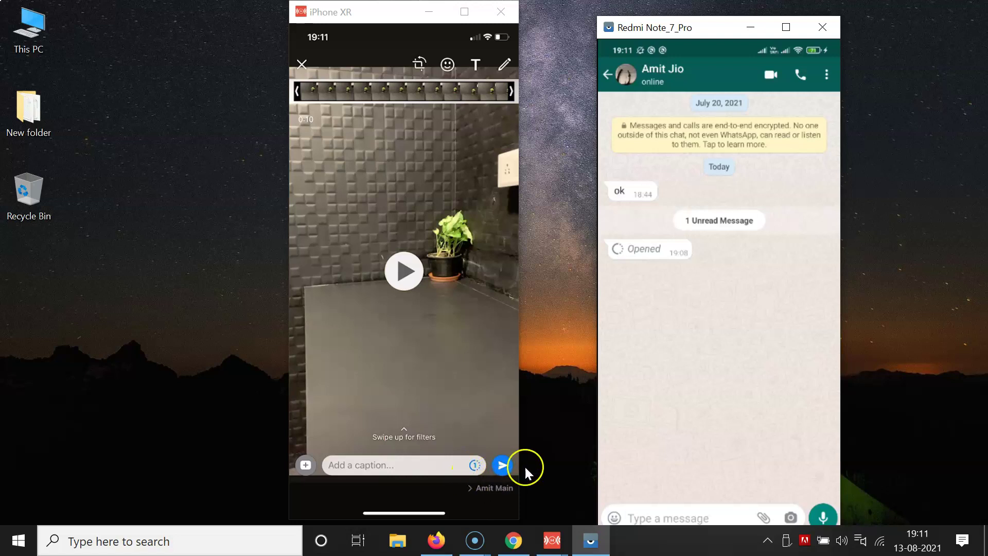
Switch on view-once for the plant video and send it.
click(476, 466)
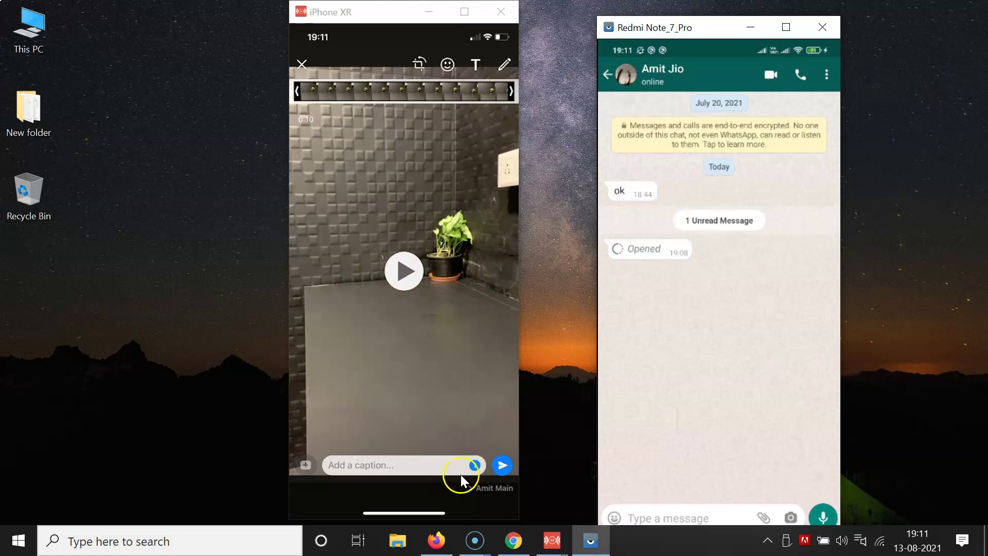
click(503, 464)
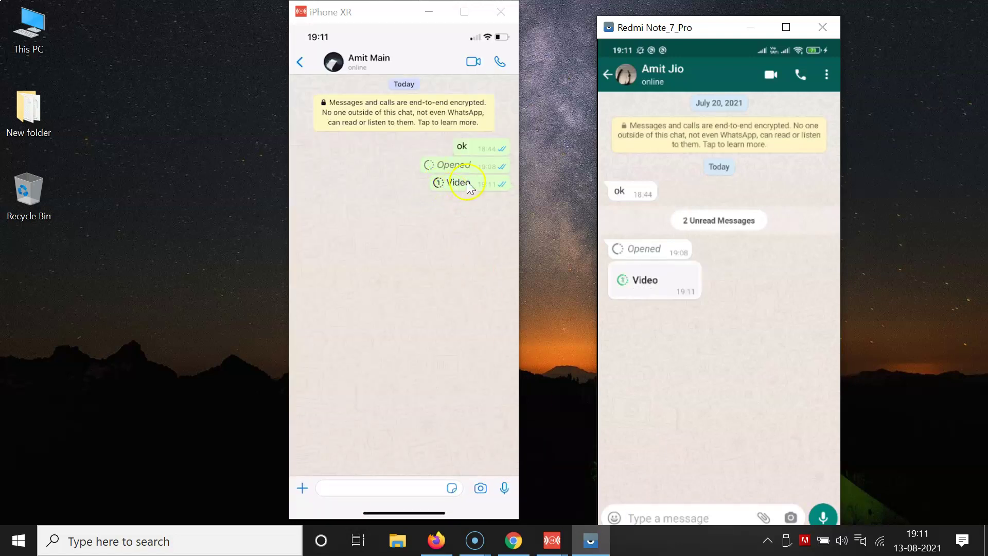
Play the view-once plant video on Android, close it, and confirm the 19:11 message shows Opened.
click(650, 289)
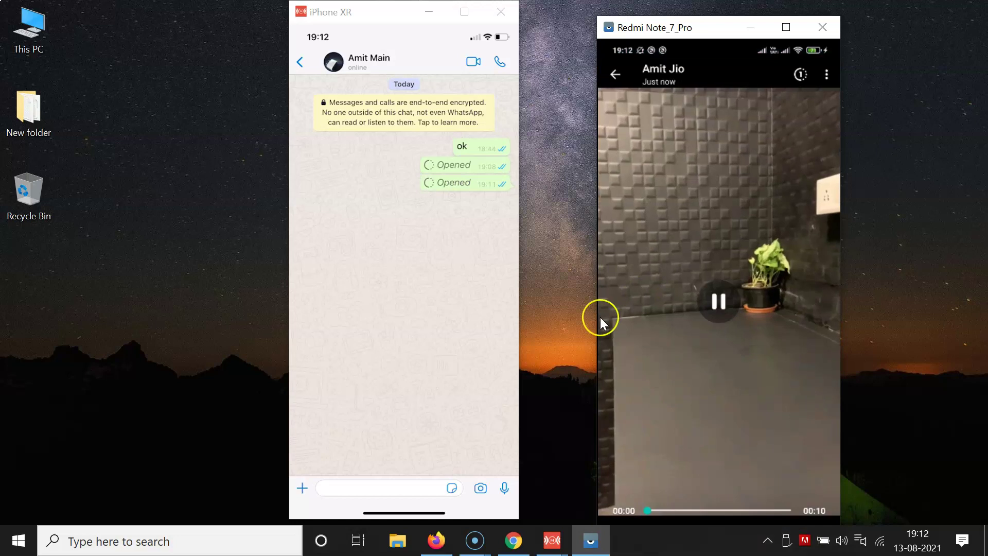
click(736, 351)
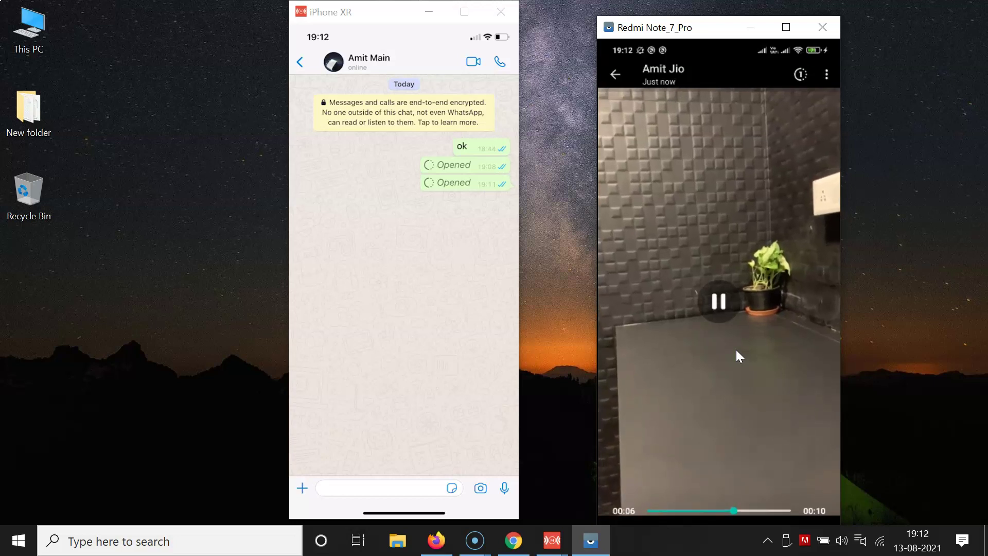
click(727, 344)
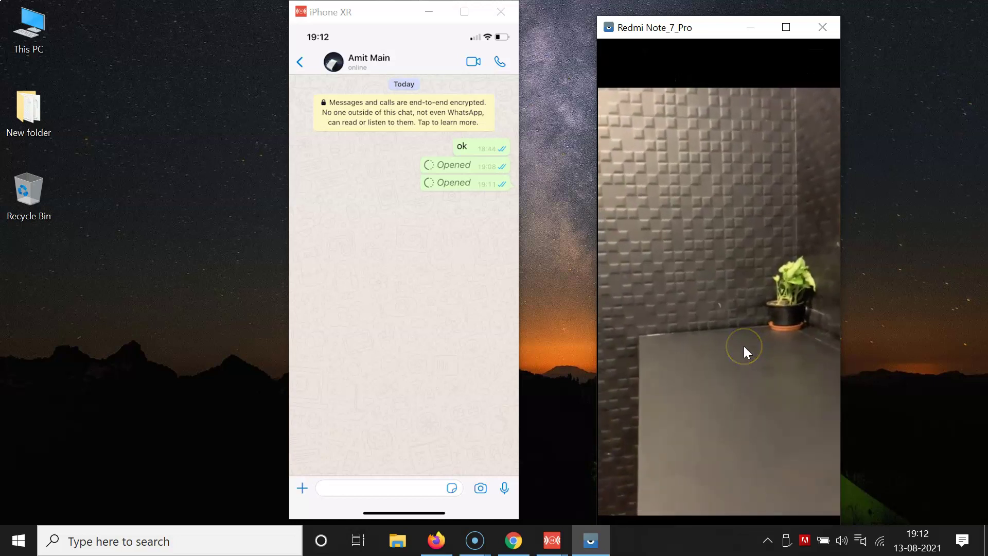
click(744, 347)
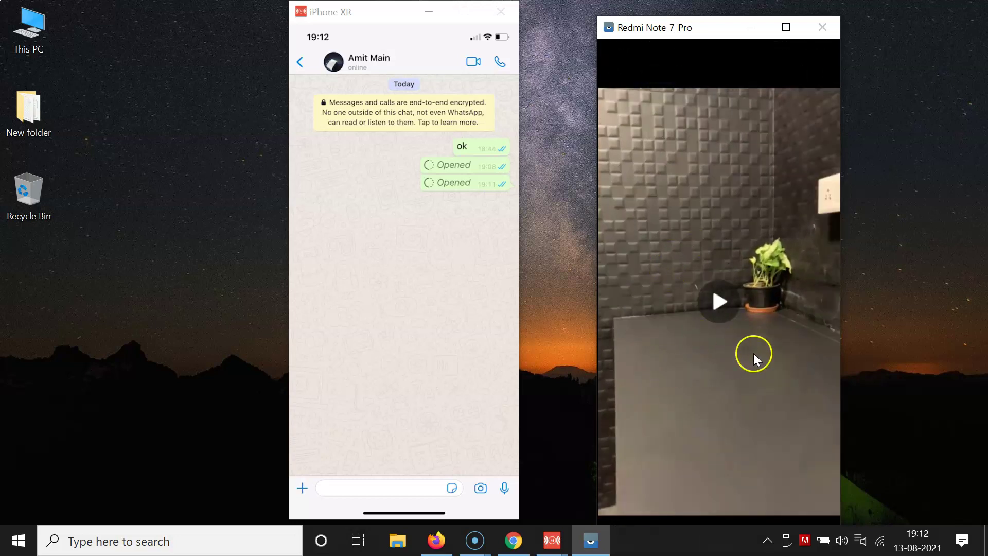
click(665, 106)
key(Escape)
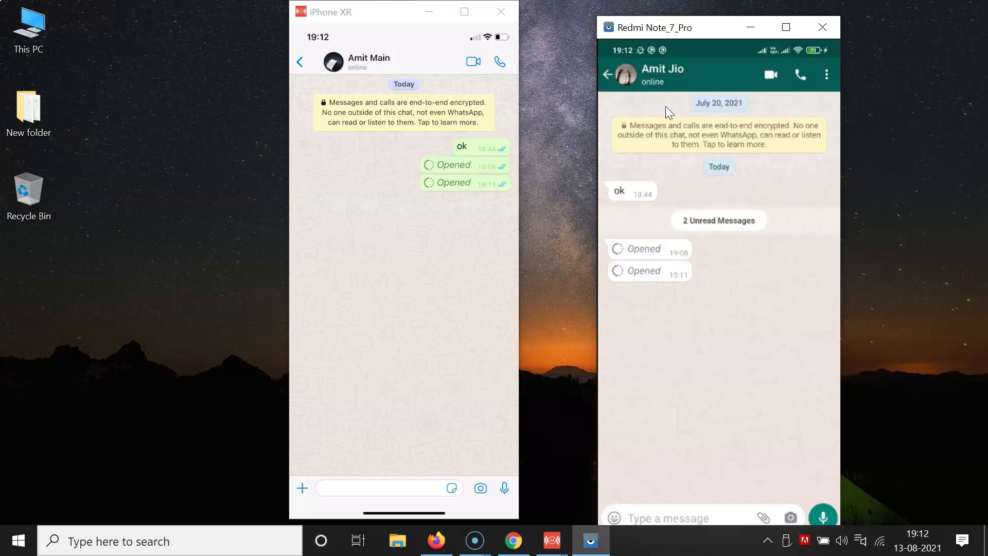
click(649, 279)
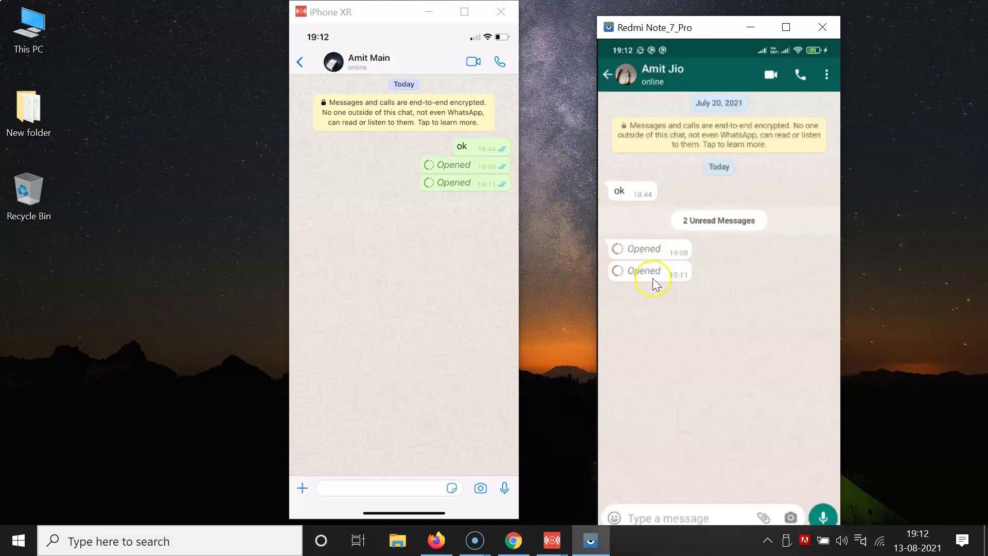